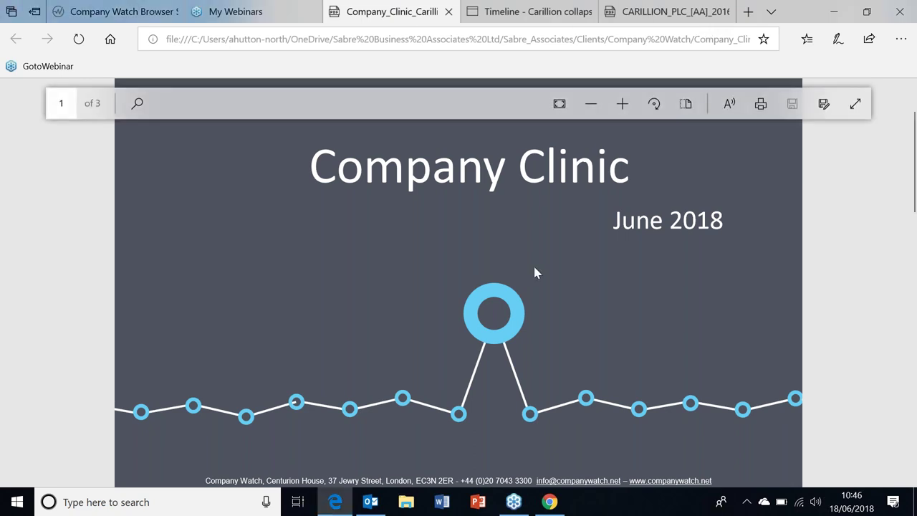
Look through the Company Clinic document from its June 2018 cover to the Carillion plc title page
{"action": "scroll", "coordinate": [534, 272], "scroll_direction": "down", "scroll_amount": 1}
{"action": "scroll", "coordinate": [535, 273], "scroll_direction": "down", "scroll_amount": 2}
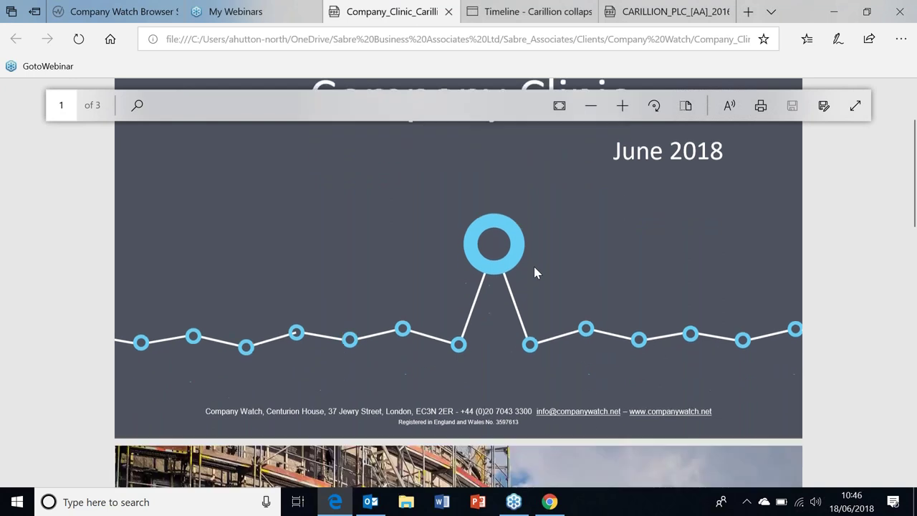
{"action": "scroll", "coordinate": [534, 272], "scroll_direction": "down", "scroll_amount": 1}
{"action": "scroll", "coordinate": [535, 272], "scroll_direction": "down", "scroll_amount": 1}
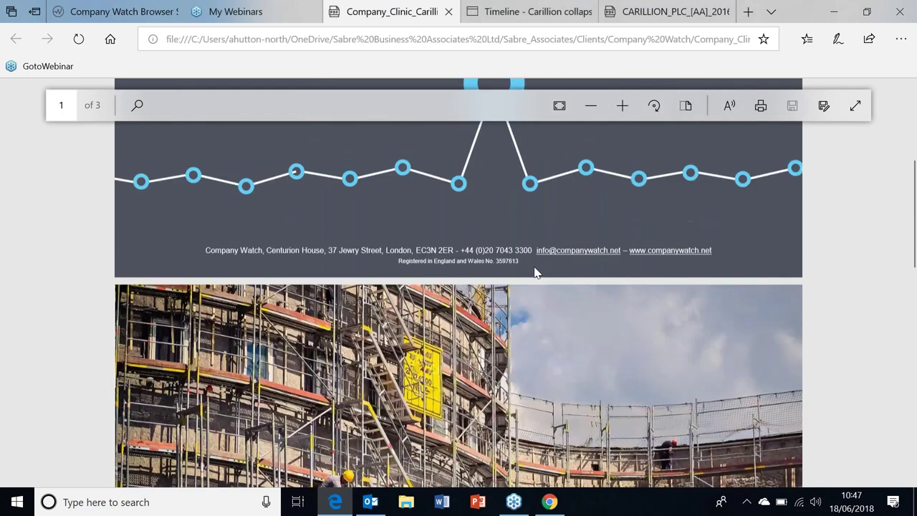
{"action": "scroll", "coordinate": [534, 272], "scroll_direction": "down", "scroll_amount": 1}
{"action": "scroll", "coordinate": [535, 272], "scroll_direction": "down", "scroll_amount": 2}
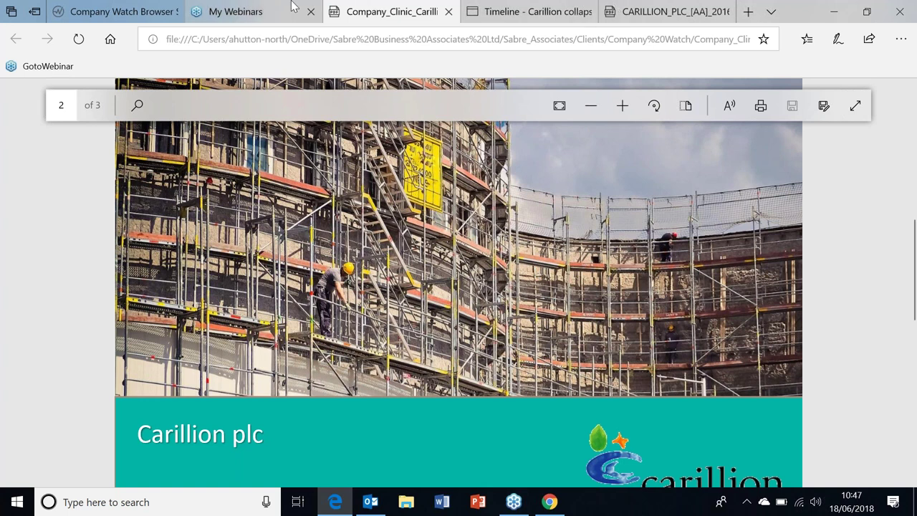
Switch to Company Watch, view Carillion PLC's Factor Profile and open the company's Accounts page
{"action": "mouse_move", "coordinate": [293, 6]}
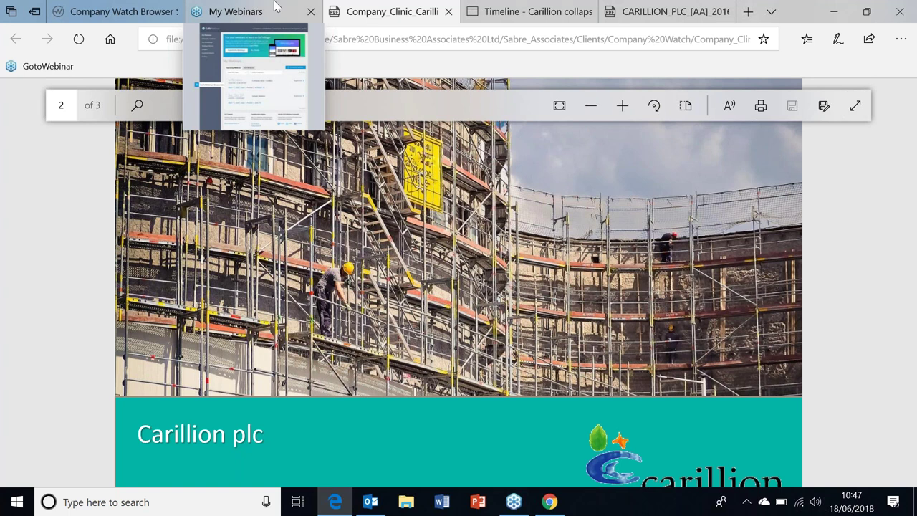
{"action": "left_click", "coordinate": [148, 16]}
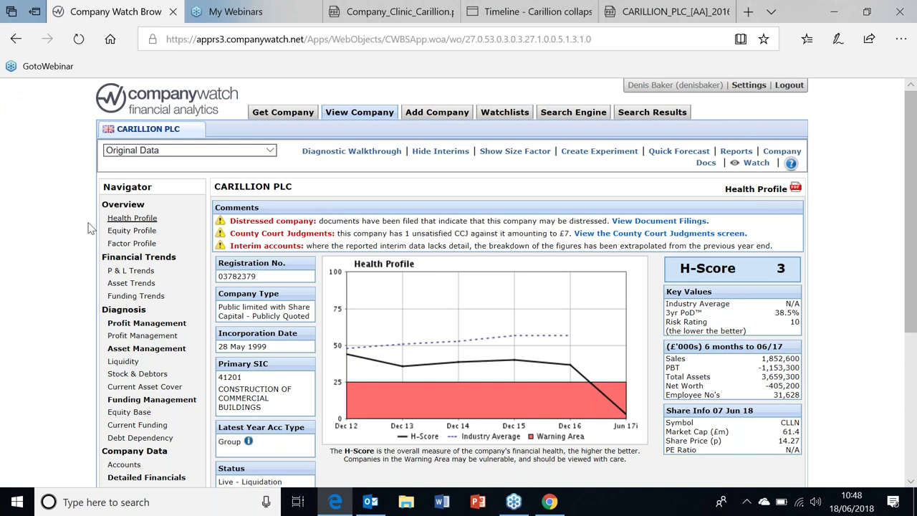
{"action": "left_click", "coordinate": [121, 244]}
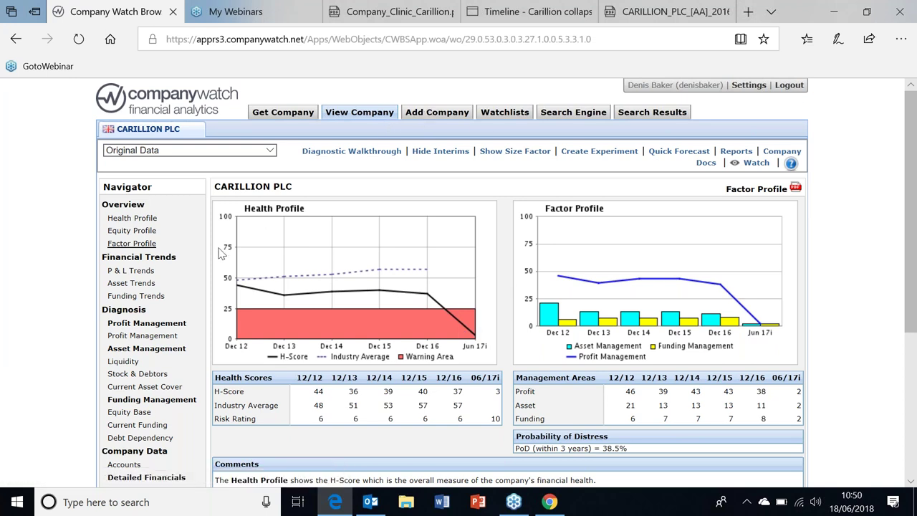
{"action": "scroll", "coordinate": [220, 252], "scroll_direction": "down", "scroll_amount": 3}
{"action": "left_click", "coordinate": [125, 346]}
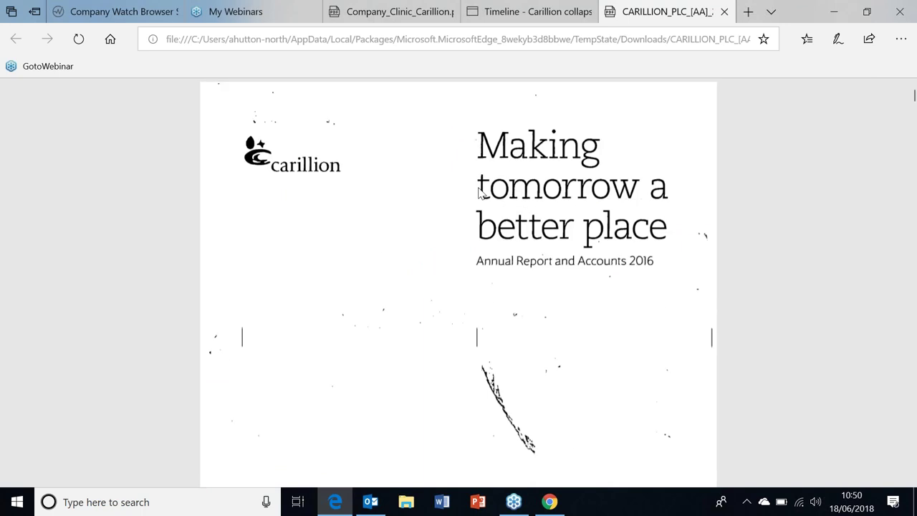
Skim Carillion's 2016 Annual Report and Accounts from the cover through the business segments to the Where we operate page
{"action": "scroll", "coordinate": [478, 192], "scroll_direction": "down", "scroll_amount": 10}
{"action": "scroll", "coordinate": [483, 197], "scroll_direction": "up", "scroll_amount": 10}
{"action": "scroll", "coordinate": [492, 203], "scroll_direction": "down", "scroll_amount": 5}
{"action": "scroll", "coordinate": [491, 203], "scroll_direction": "down", "scroll_amount": 10}
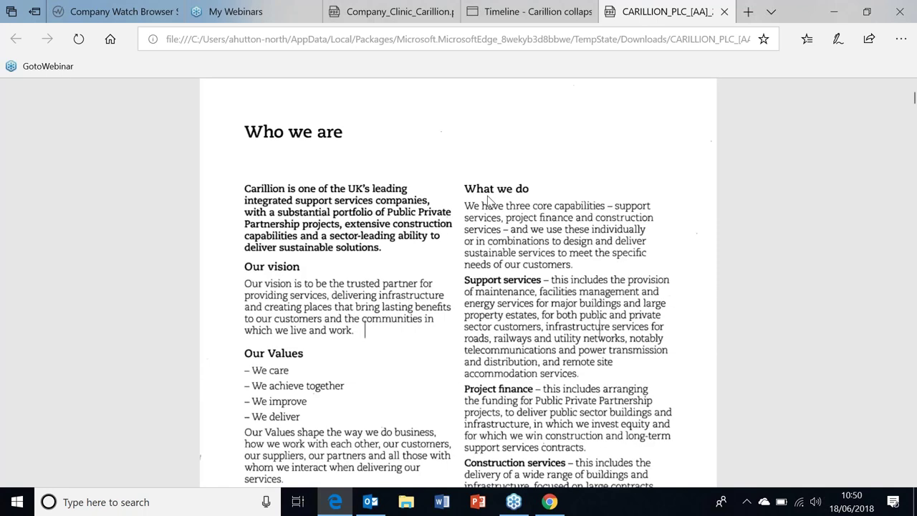
{"action": "scroll", "coordinate": [487, 199], "scroll_direction": "down", "scroll_amount": 7}
{"action": "scroll", "coordinate": [484, 194], "scroll_direction": "up", "scroll_amount": 2}
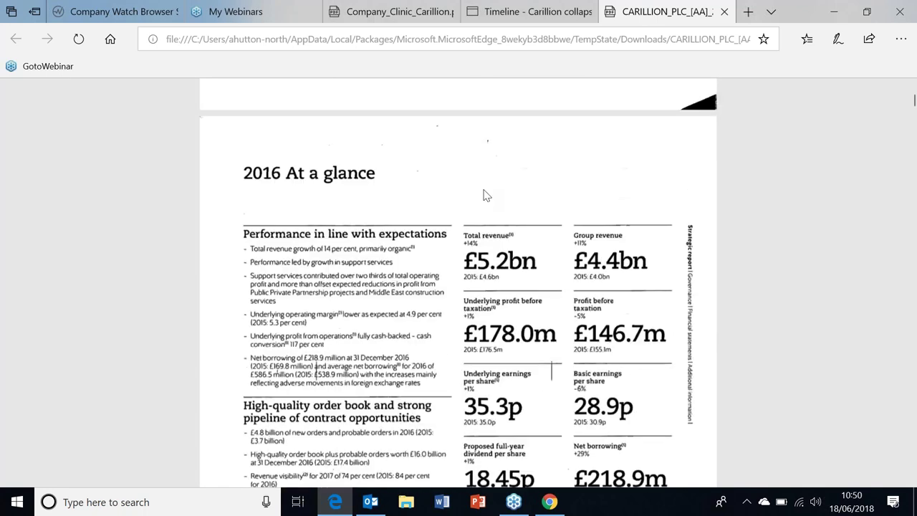
{"action": "scroll", "coordinate": [484, 195], "scroll_direction": "down", "scroll_amount": 1}
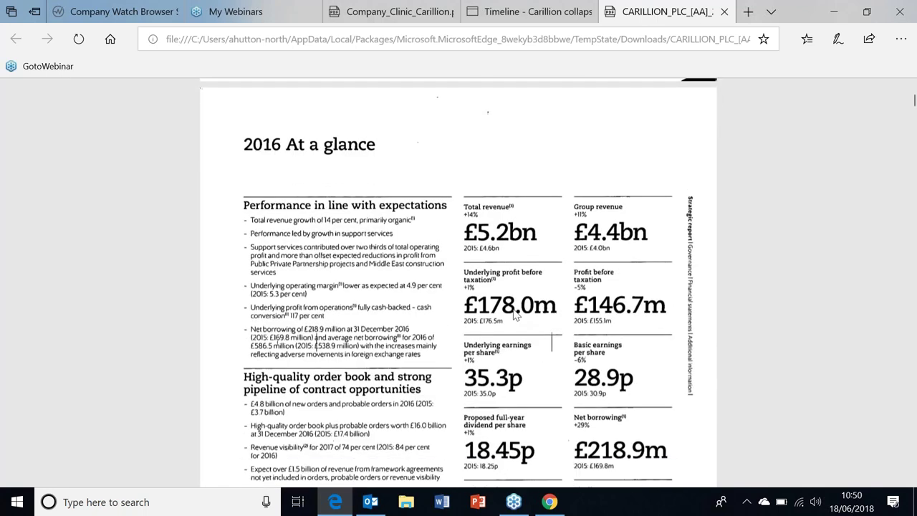
{"action": "scroll", "coordinate": [515, 315], "scroll_direction": "down", "scroll_amount": 3}
{"action": "scroll", "coordinate": [515, 310], "scroll_direction": "down", "scroll_amount": 18}
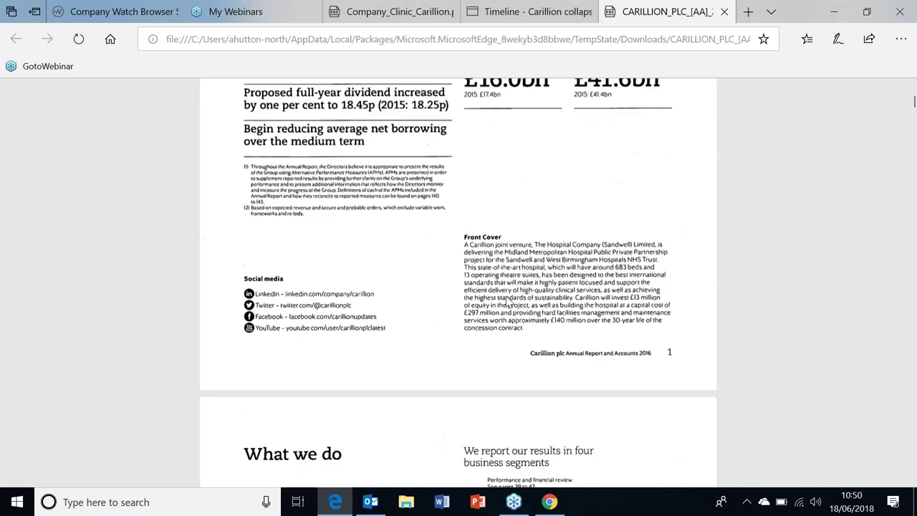
{"action": "scroll", "coordinate": [504, 302], "scroll_direction": "down", "scroll_amount": 7}
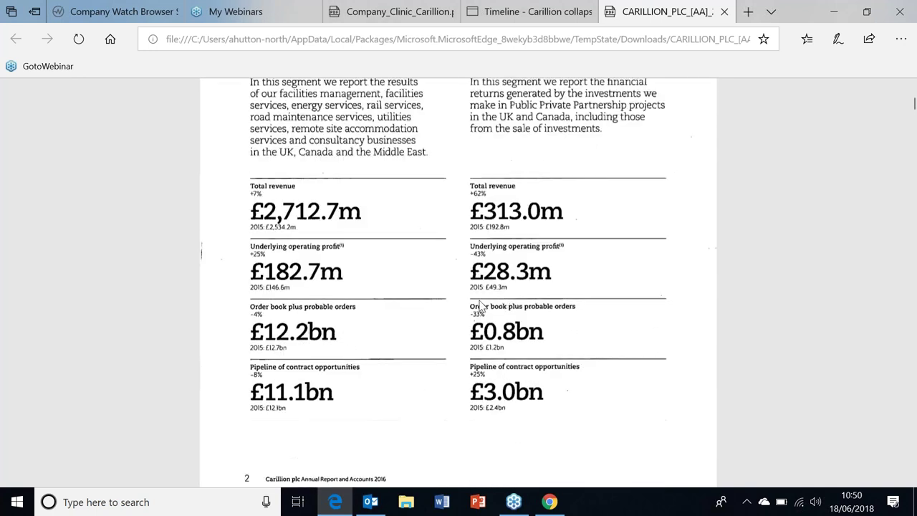
{"action": "scroll", "coordinate": [481, 307], "scroll_direction": "down", "scroll_amount": 9}
{"action": "scroll", "coordinate": [482, 306], "scroll_direction": "down", "scroll_amount": 6}
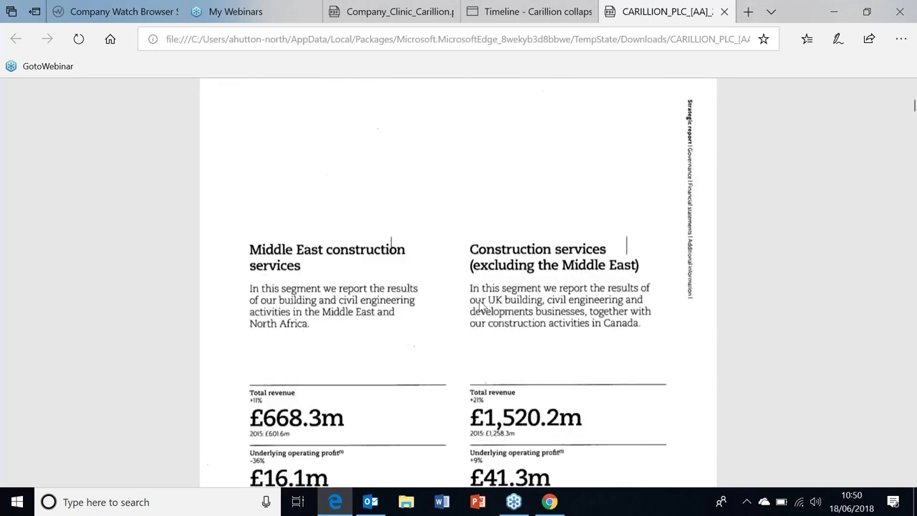
{"action": "scroll", "coordinate": [481, 305], "scroll_direction": "down", "scroll_amount": 20}
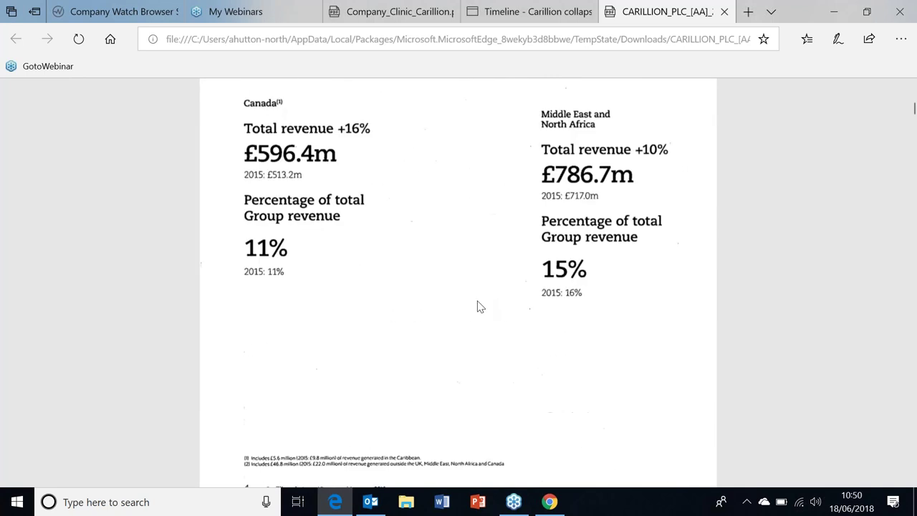
{"action": "scroll", "coordinate": [479, 306], "scroll_direction": "up", "scroll_amount": 20}
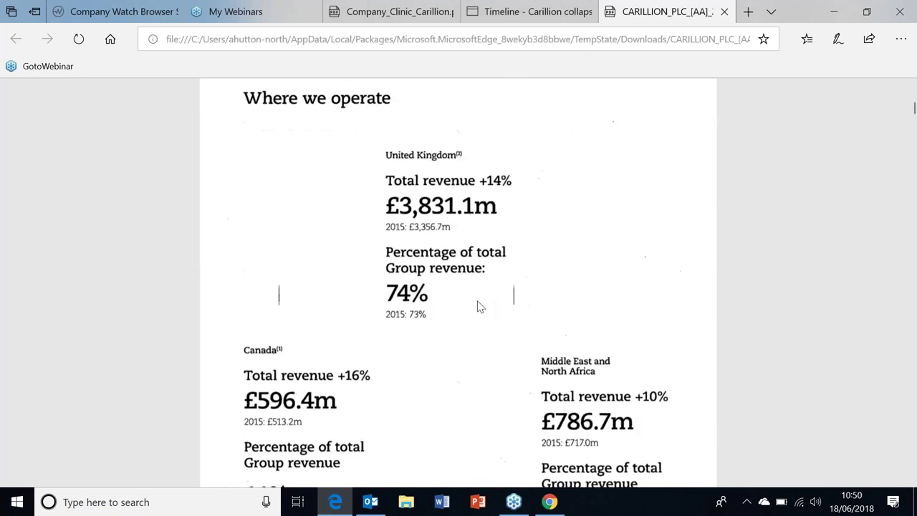
Return to Carillion's accounts in Company Watch, check the 12/16 intangible fixed assets and hide the interim figures
{"action": "left_click", "coordinate": [133, 17]}
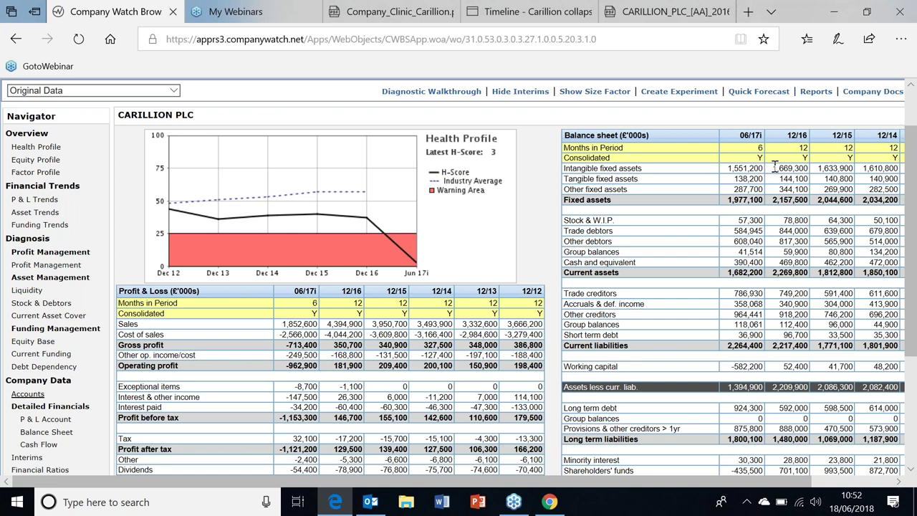
{"action": "mouse_move", "coordinate": [772, 169]}
{"action": "left_mouse_down"}
{"action": "mouse_move", "coordinate": [793, 168]}
{"action": "mouse_move", "coordinate": [782, 168]}
{"action": "left_mouse_up"}
{"action": "left_click", "coordinate": [542, 99]}
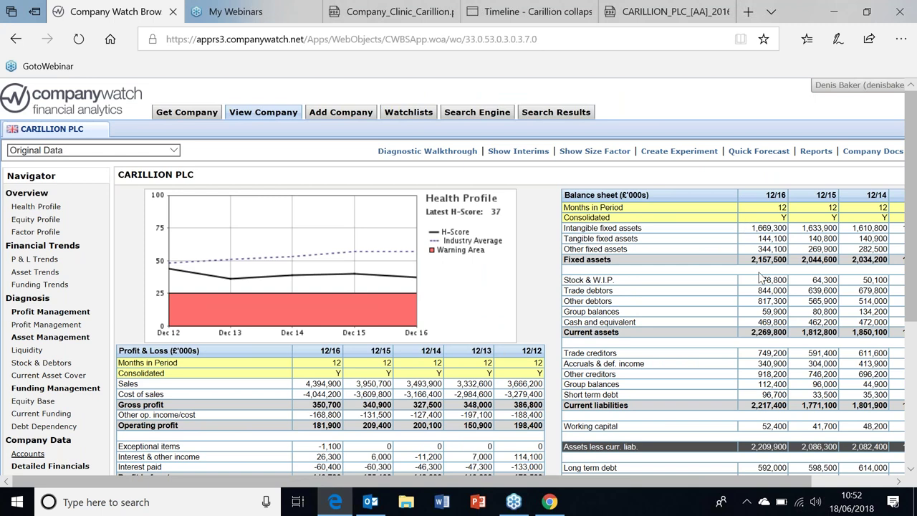
Examine the full-year balance sheet and show the interim figures again
{"action": "scroll", "coordinate": [760, 278], "scroll_direction": "down", "scroll_amount": 2}
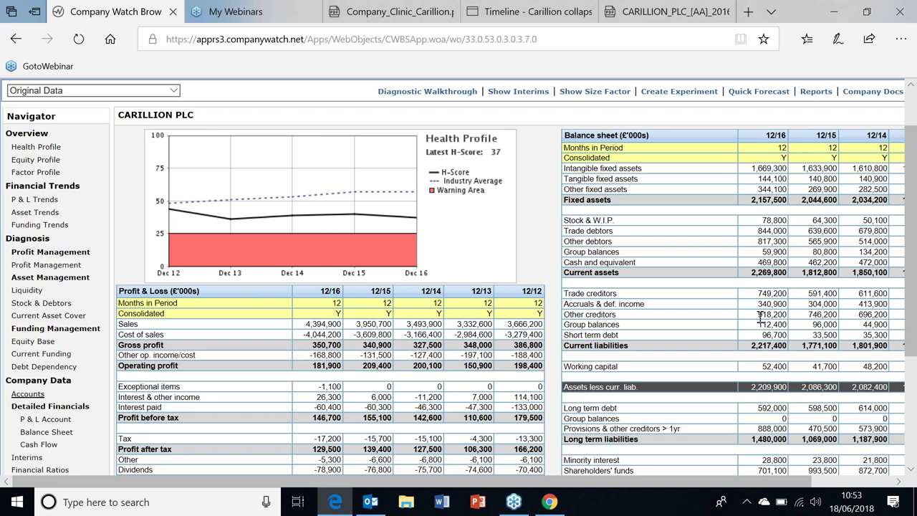
{"action": "scroll", "coordinate": [761, 319], "scroll_direction": "down", "scroll_amount": 1}
{"action": "scroll", "coordinate": [753, 320], "scroll_direction": "up", "scroll_amount": 1}
{"action": "left_click", "coordinate": [507, 92]}
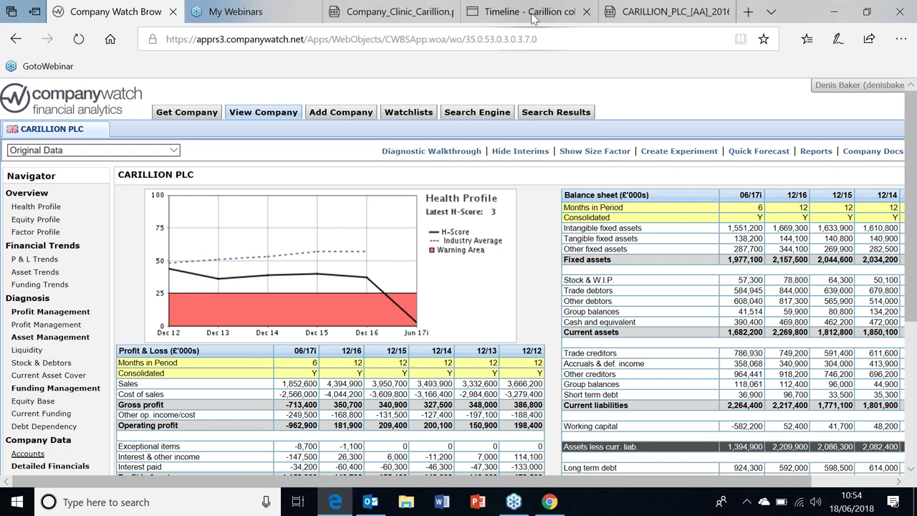
View the Reuters timeline of Carillion's collapse in its own window and return to the Company Watch accounts
{"action": "left_click_drag", "start_coordinate": [531, 17], "coordinate": [568, 311]}
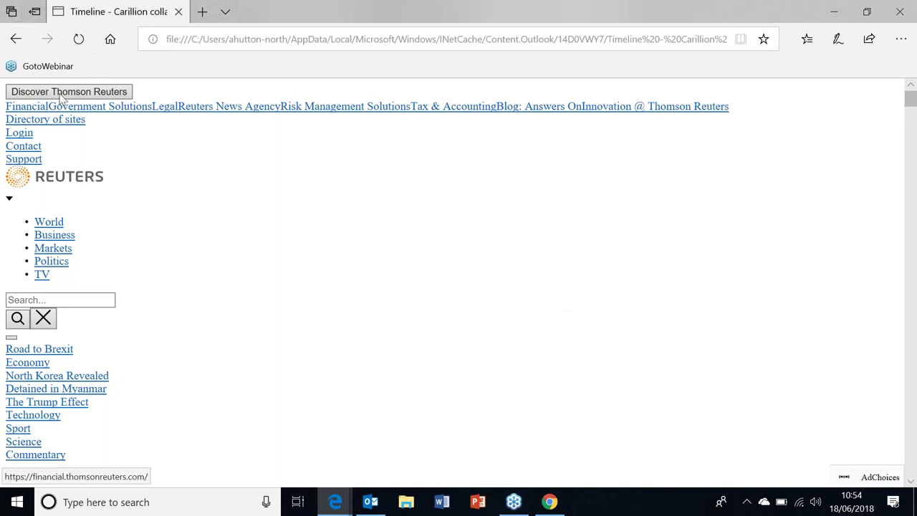
{"action": "left_click", "coordinate": [18, 38]}
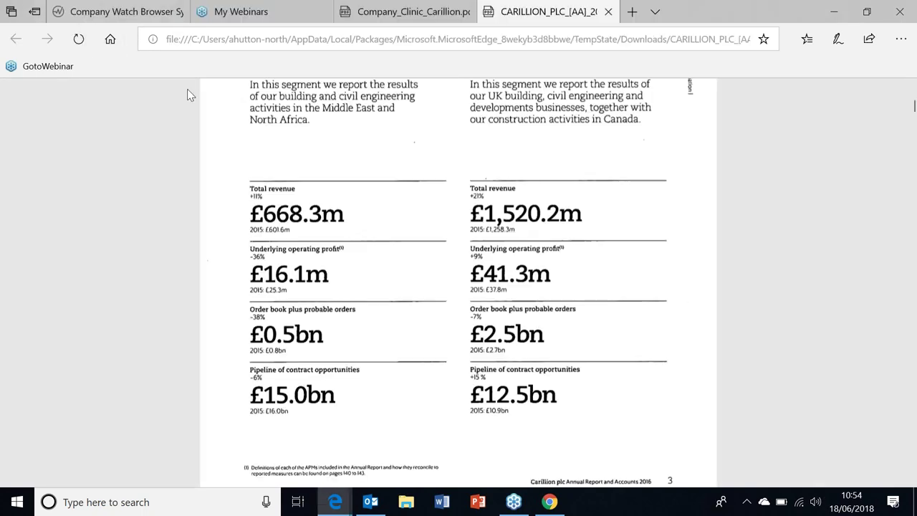
{"action": "left_click", "coordinate": [121, 15]}
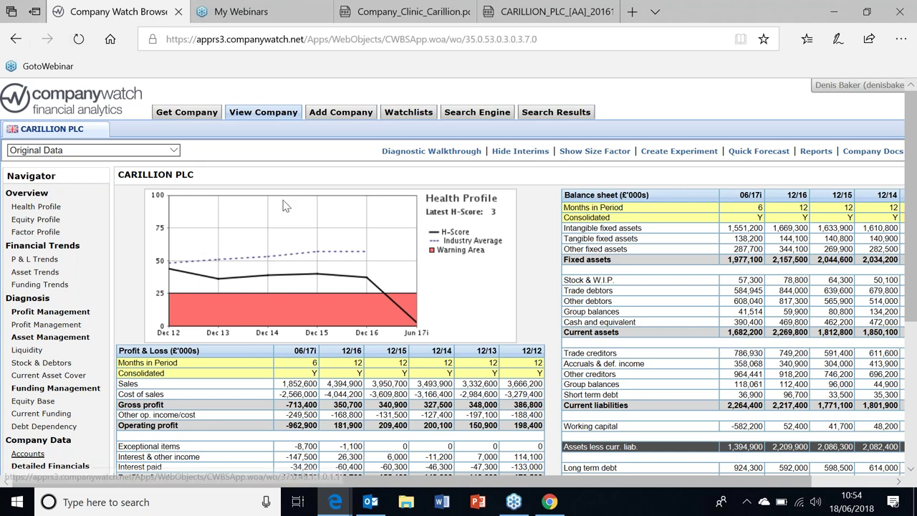
Examine the profit and loss table and balance sheet including the 06/17 interims, and open the Equity Profile
{"action": "scroll", "coordinate": [284, 206], "scroll_direction": "down", "scroll_amount": 3}
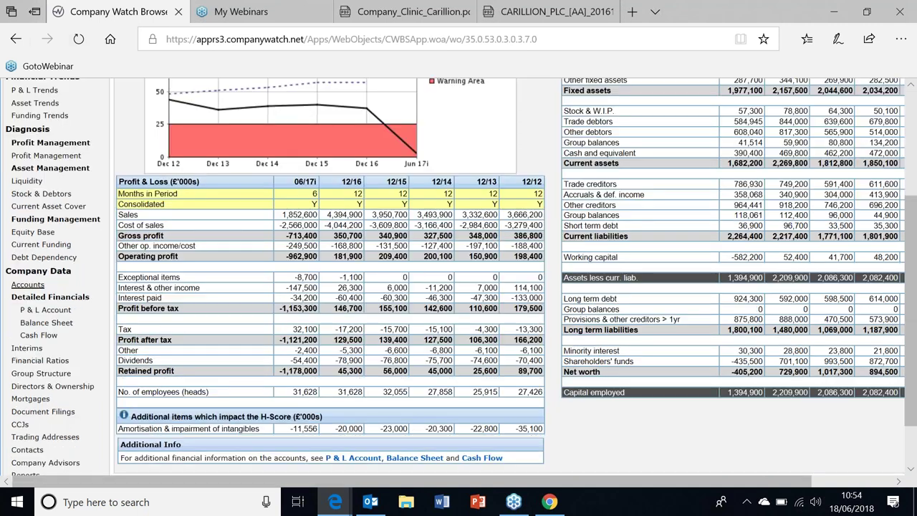
{"action": "scroll", "coordinate": [283, 294], "scroll_direction": "down", "scroll_amount": 1}
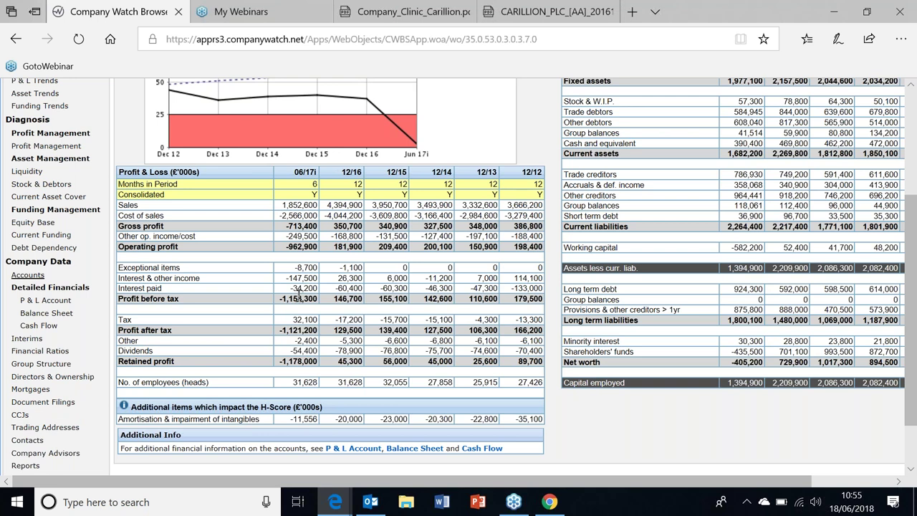
{"action": "scroll", "coordinate": [299, 293], "scroll_direction": "up", "scroll_amount": 5}
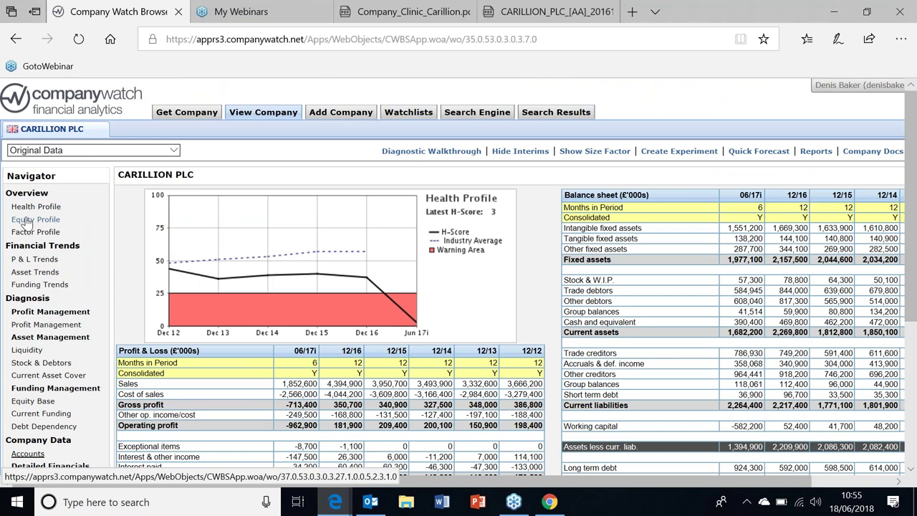
{"action": "left_click", "coordinate": [24, 221]}
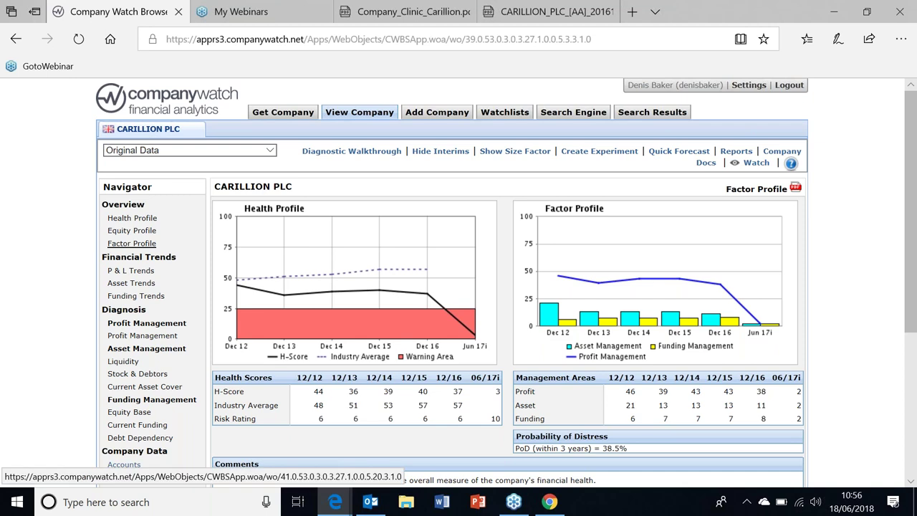
Reopen Carillion's Accounts and review the profit and loss figures down to retained profit
{"action": "left_click", "coordinate": [125, 464]}
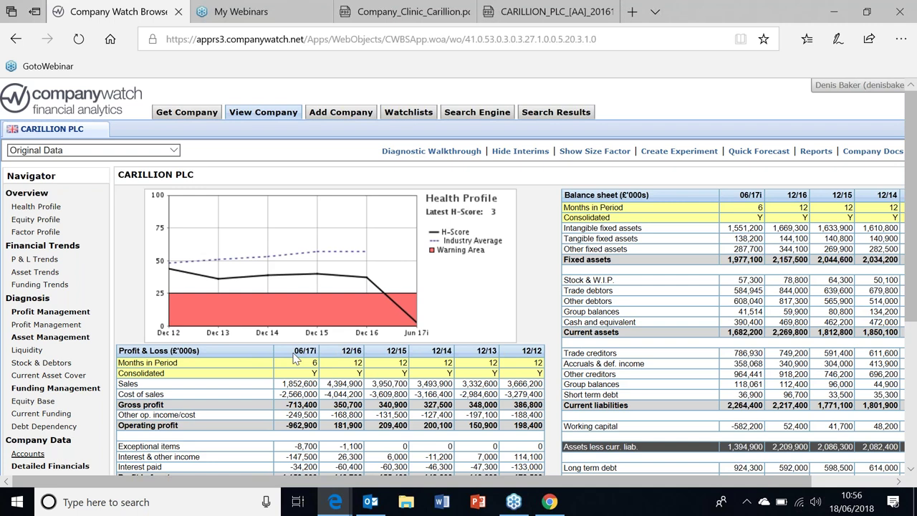
{"action": "scroll", "coordinate": [295, 360], "scroll_direction": "down", "scroll_amount": 2}
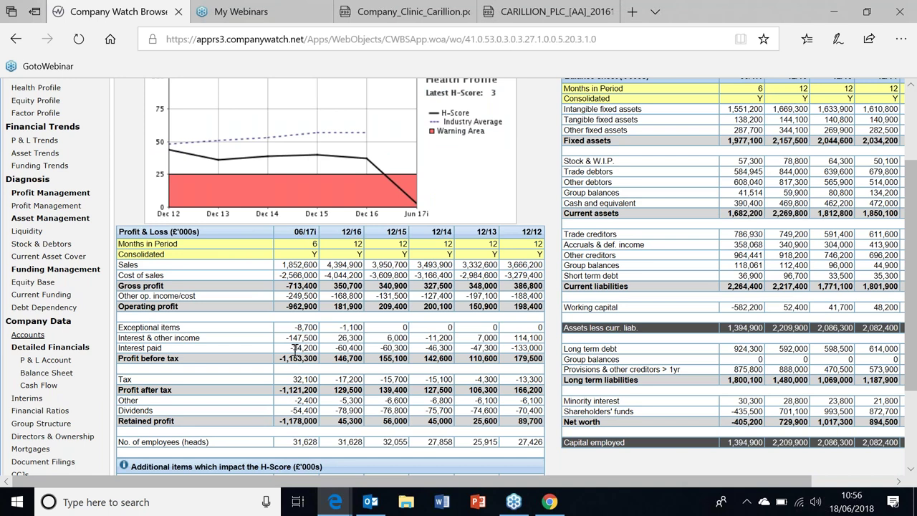
{"action": "scroll", "coordinate": [295, 349], "scroll_direction": "up", "scroll_amount": 2}
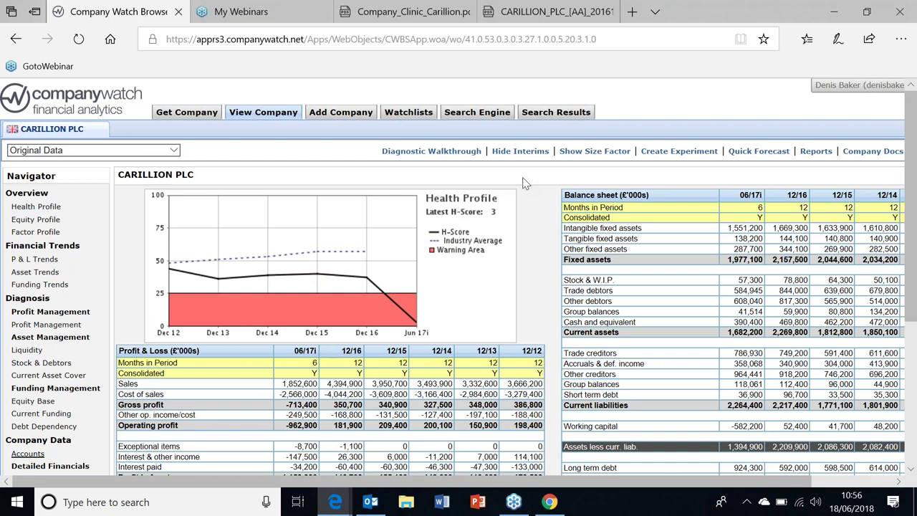
Hide the interim figures and examine the full-year profit and loss and balance sheet
{"action": "left_click", "coordinate": [501, 151]}
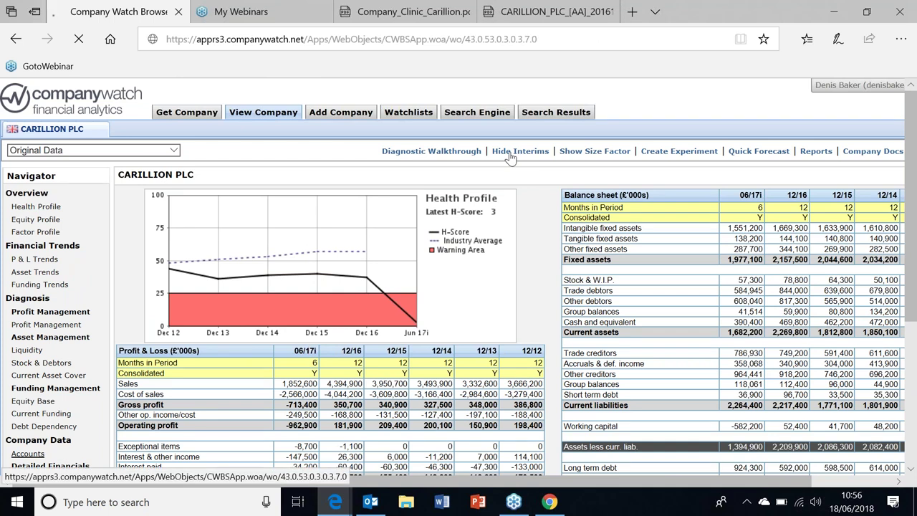
{"action": "scroll", "coordinate": [325, 344], "scroll_direction": "down", "scroll_amount": 2}
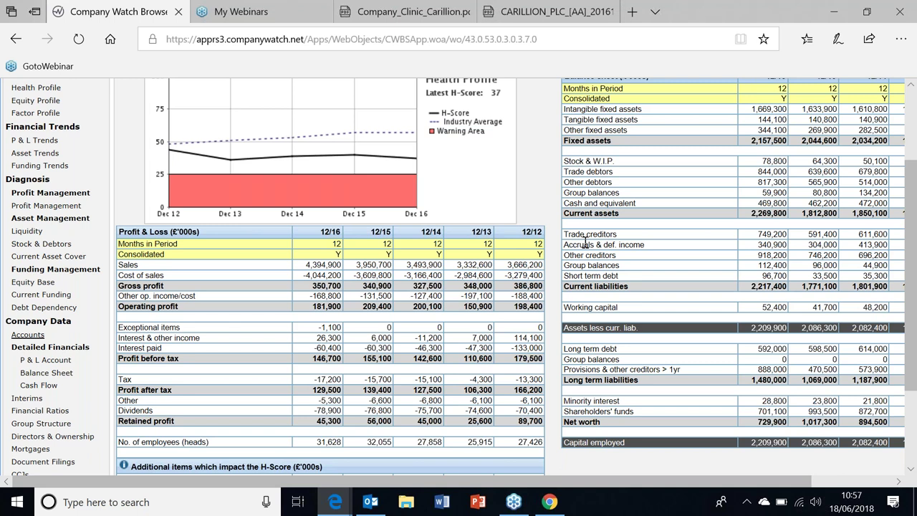
{"action": "scroll", "coordinate": [586, 240], "scroll_direction": "up", "scroll_amount": 1}
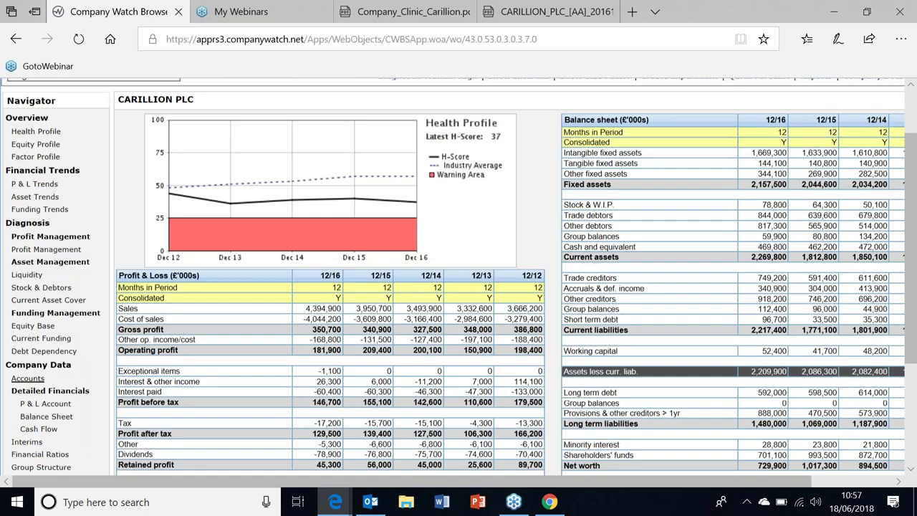
{"action": "scroll", "coordinate": [356, 378], "scroll_direction": "up", "scroll_amount": 1}
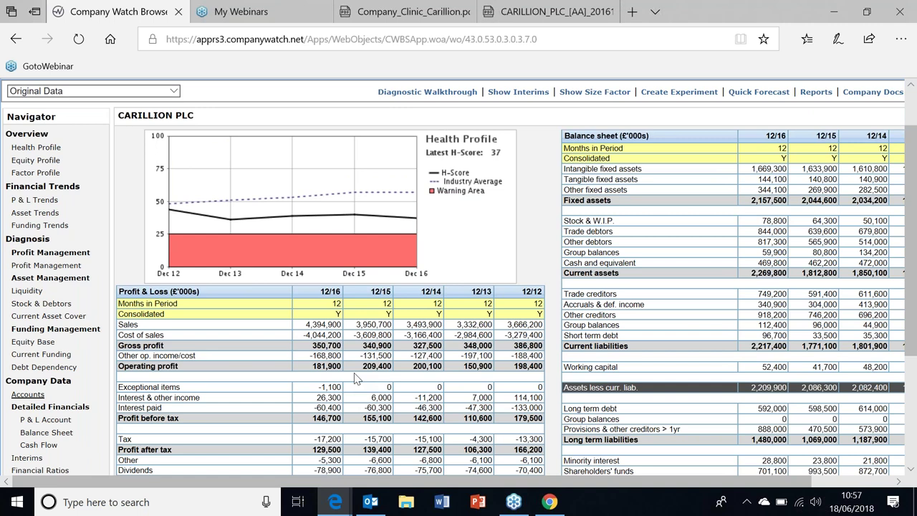
View the Equity Profile's share price chart and return to the full-year Accounts
{"action": "left_click", "coordinate": [40, 160]}
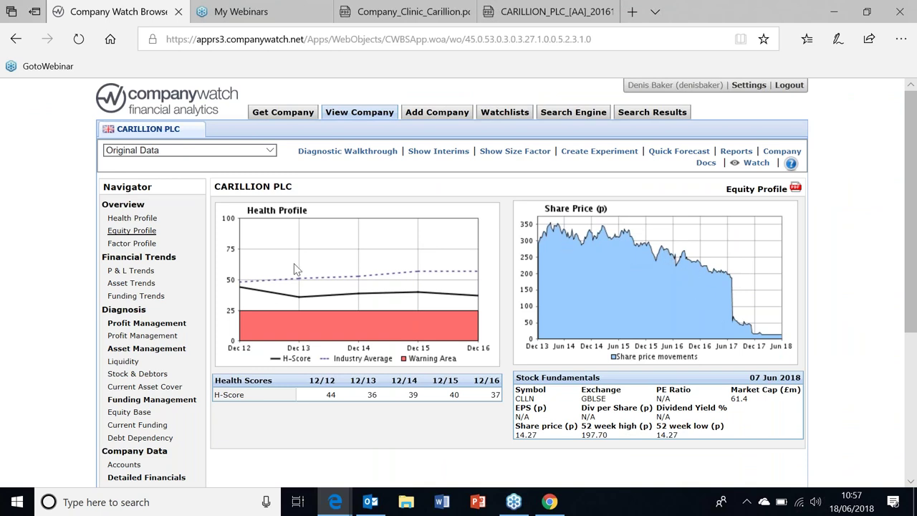
{"action": "left_click", "coordinate": [129, 464]}
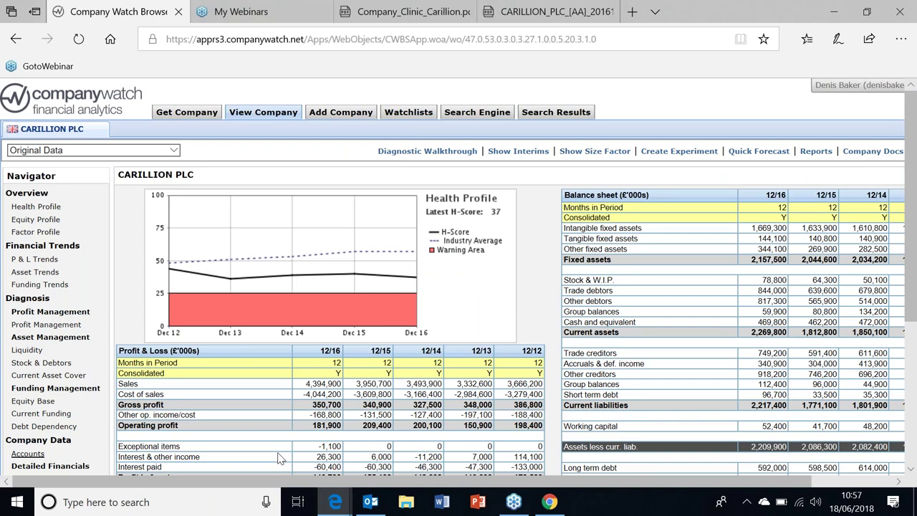
Create an experiment based on Carillion's full-year accounts
{"action": "scroll", "coordinate": [279, 458], "scroll_direction": "down", "scroll_amount": 1}
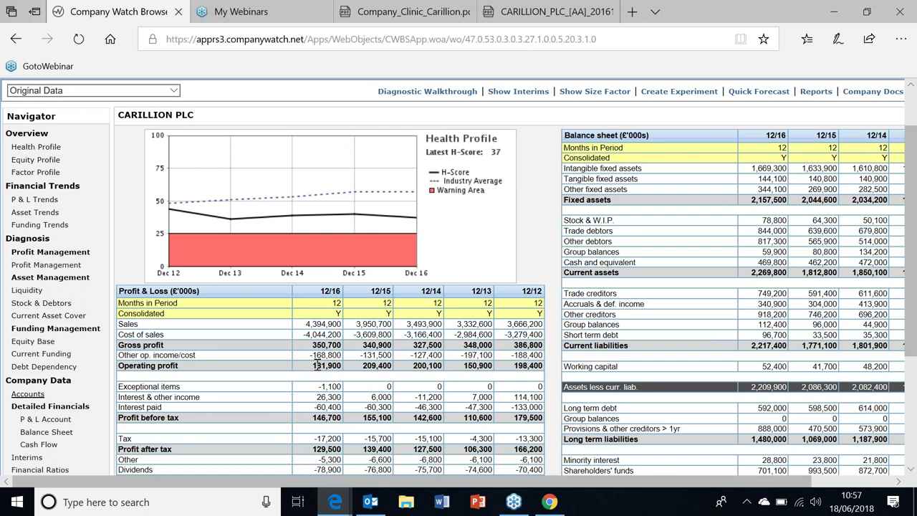
{"action": "scroll", "coordinate": [314, 371], "scroll_direction": "up", "scroll_amount": 1}
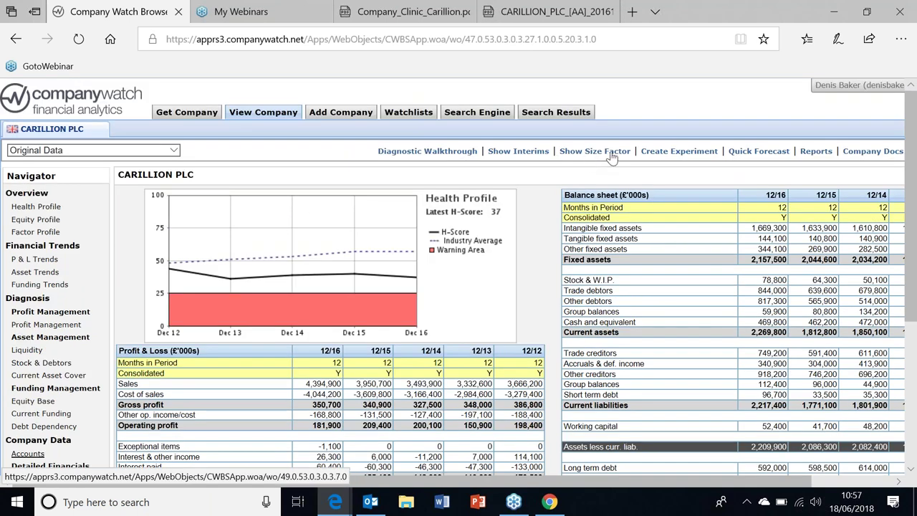
{"action": "left_click", "coordinate": [645, 153]}
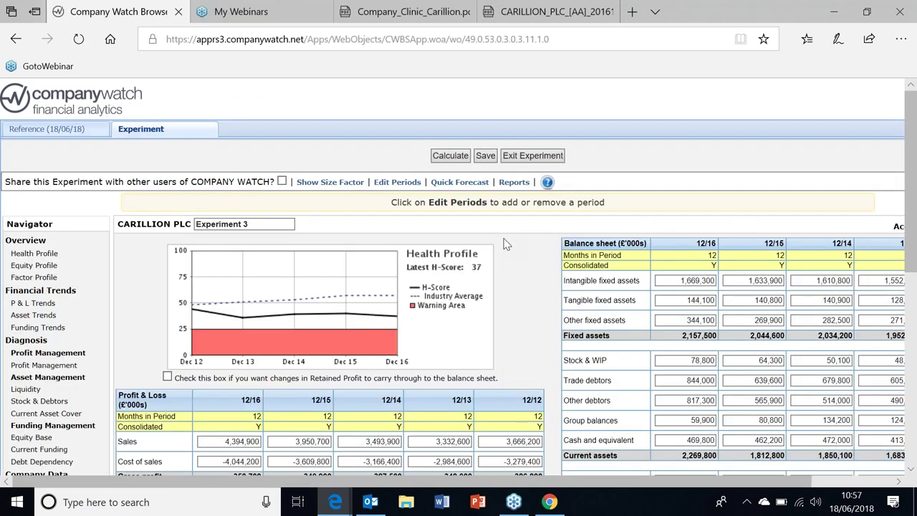
Set the experiment's 12/16 operating profit to 60,000 and recalculate the Health Profile
{"action": "scroll", "coordinate": [505, 244], "scroll_direction": "down", "scroll_amount": 3}
{"action": "left_click", "coordinate": [229, 273]}
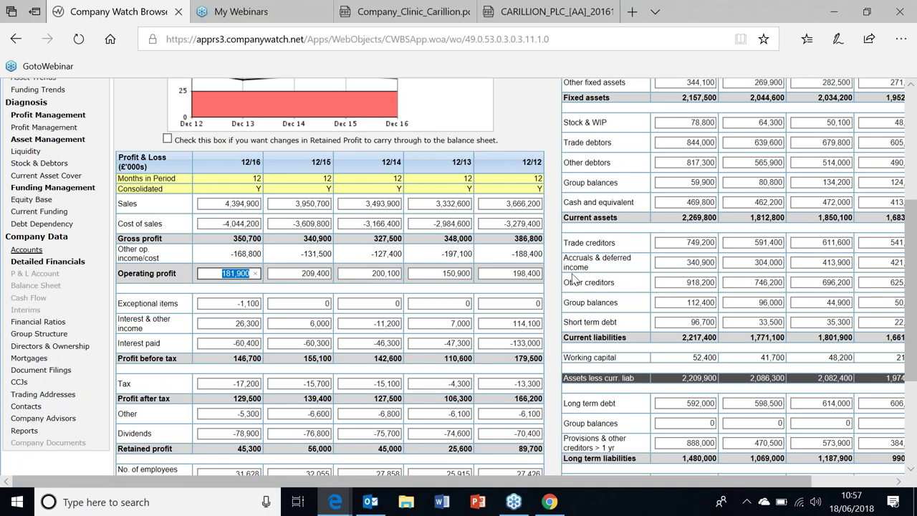
{"action": "type", "text": "60000"}
{"action": "scroll", "coordinate": [459, 276], "scroll_direction": "up", "scroll_amount": 3}
{"action": "left_click", "coordinate": [456, 157]}
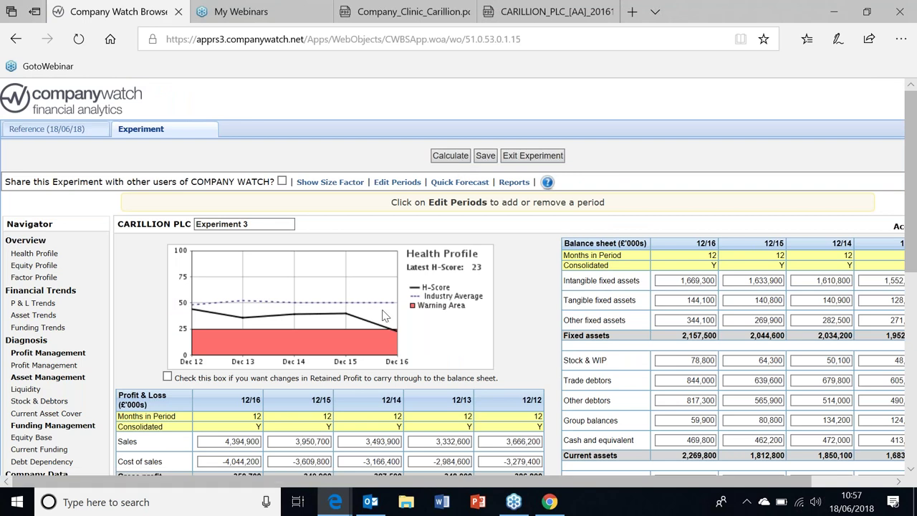
{"action": "scroll", "coordinate": [385, 315], "scroll_direction": "down", "scroll_amount": 3}
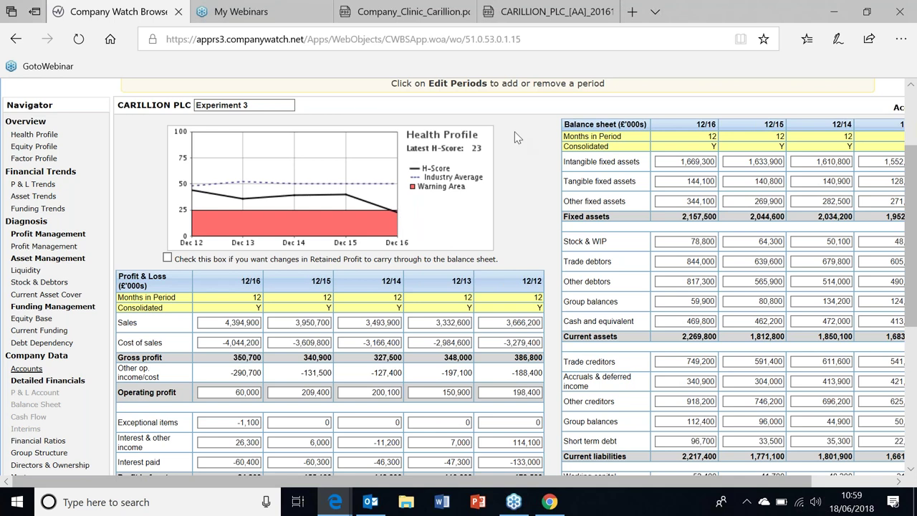
Exit the experiment to Carillion's original accounts including the 06/17 interims, and open the Factor Profile
{"action": "scroll", "coordinate": [518, 138], "scroll_direction": "up", "scroll_amount": 3}
{"action": "left_click", "coordinate": [530, 155]}
{"action": "left_click", "coordinate": [408, 324]}
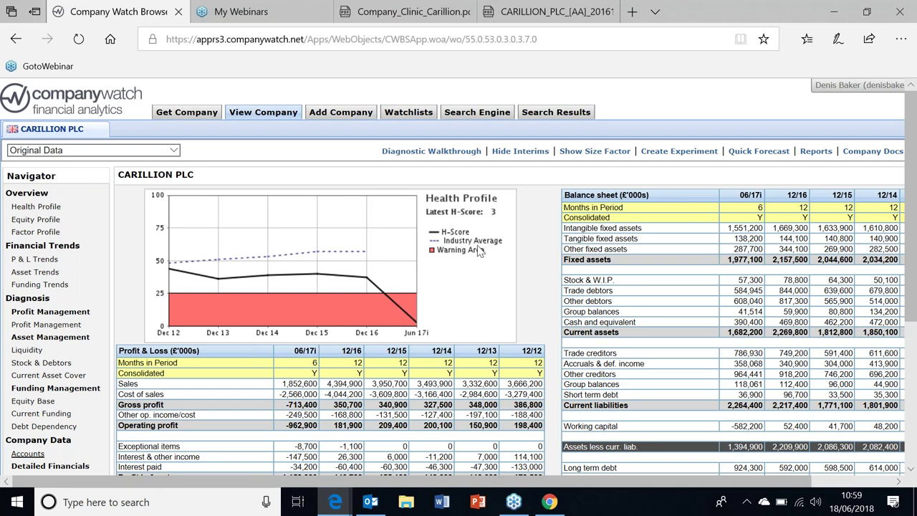
{"action": "scroll", "coordinate": [479, 251], "scroll_direction": "down", "scroll_amount": 1}
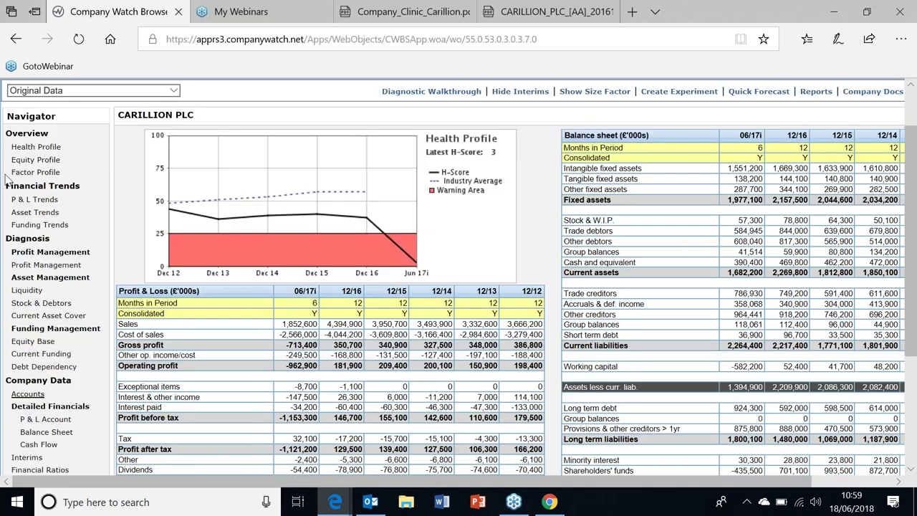
{"action": "left_click", "coordinate": [35, 172]}
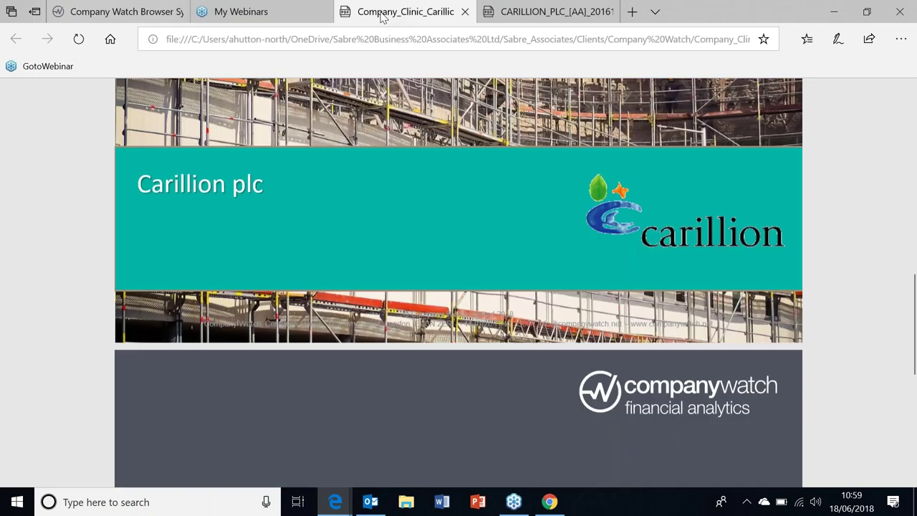
Go from the Carillion plc title slide to the closing Company Watch contact slide in the Company Clinic PDF
{"action": "key", "text": "Down"}
{"action": "key", "text": "Down"}
{"action": "key", "text": "Down"}
{"action": "key", "text": "Down"}
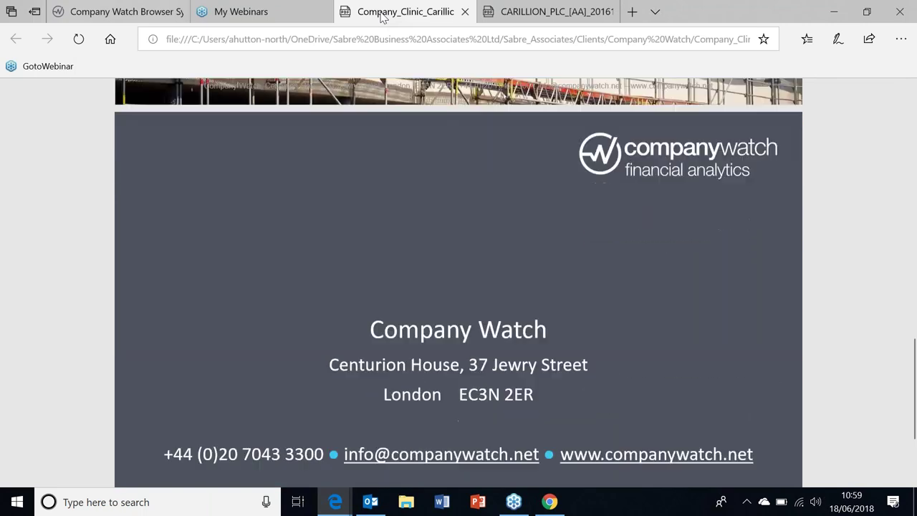